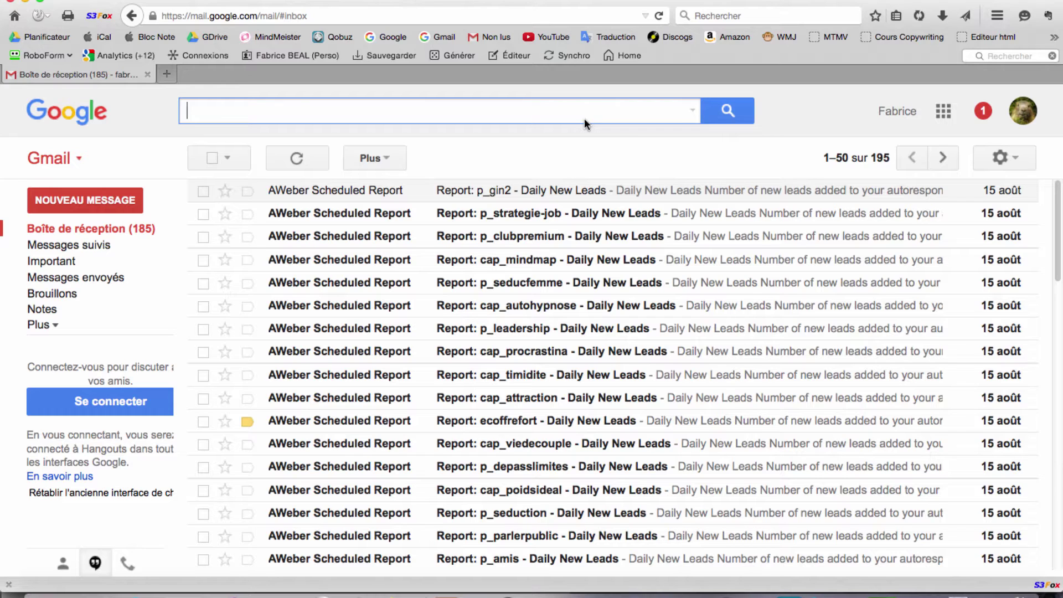
# Search the mailbox for a contact's first name, look through the matching messages, and return to the inbox.
pyautogui.write('s')
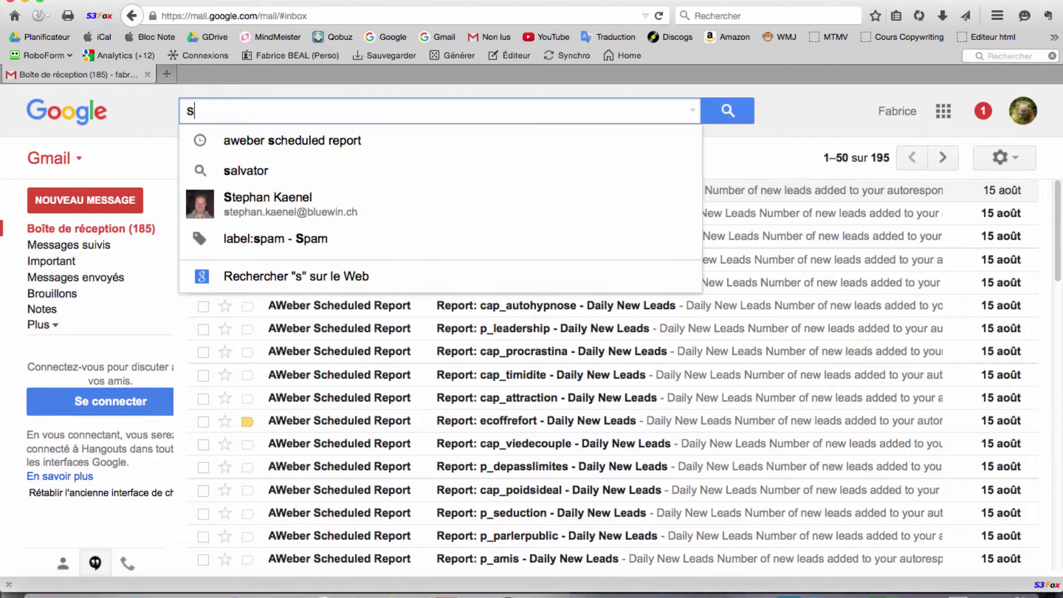
pyautogui.write('alvator')
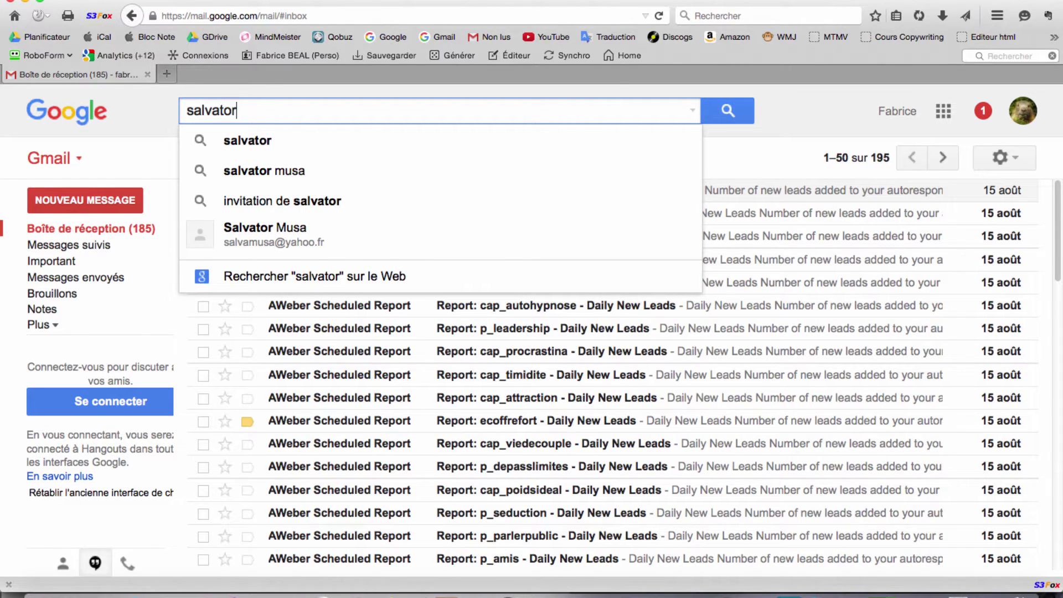
pyautogui.press('Return')
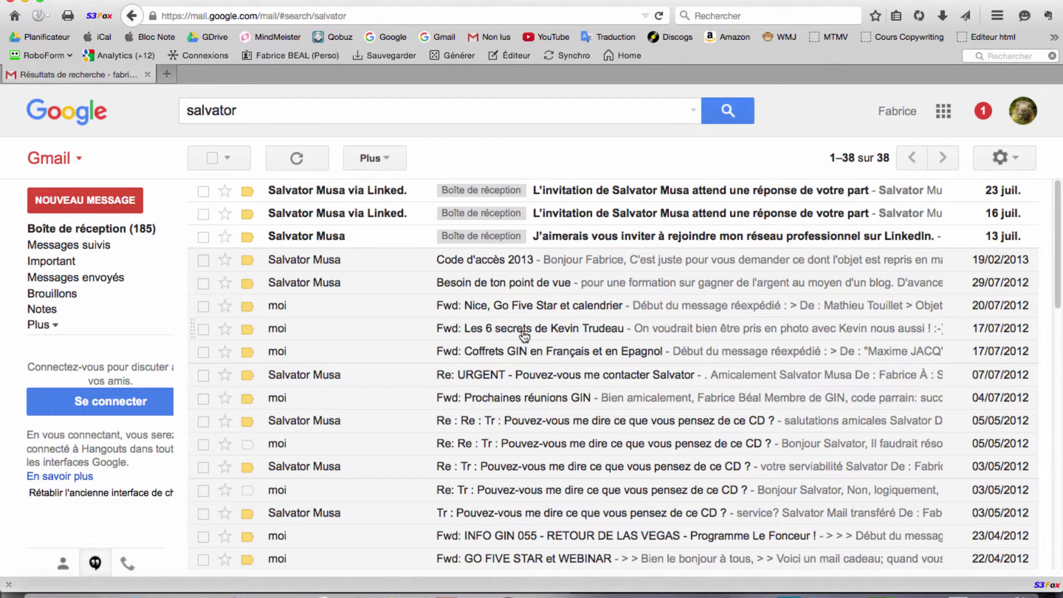
pyautogui.scroll(-10, 525, 336)
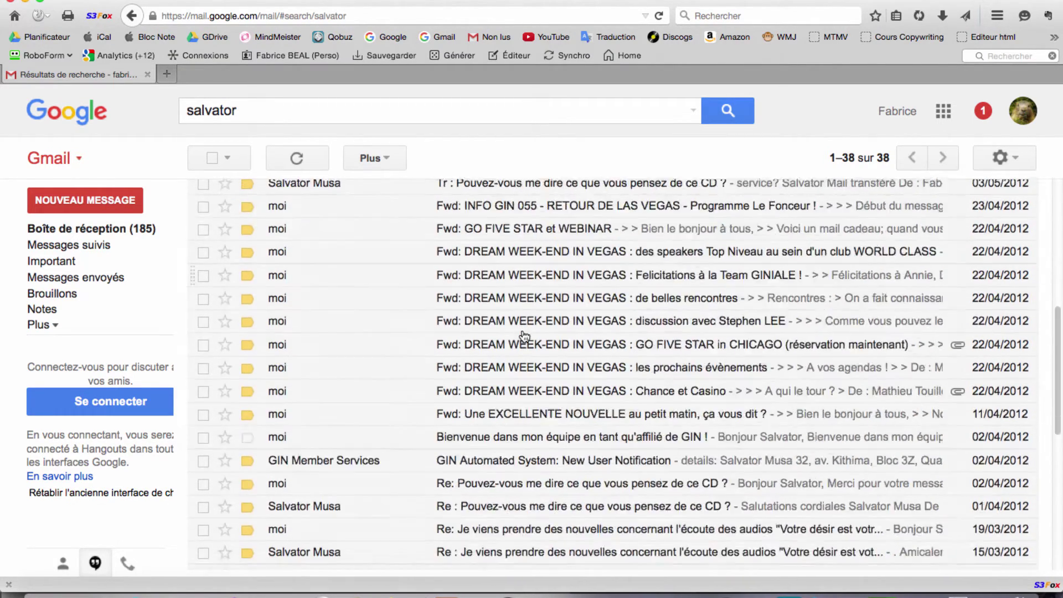
pyautogui.scroll(-8, 524, 336)
pyautogui.scroll(10, 522, 335)
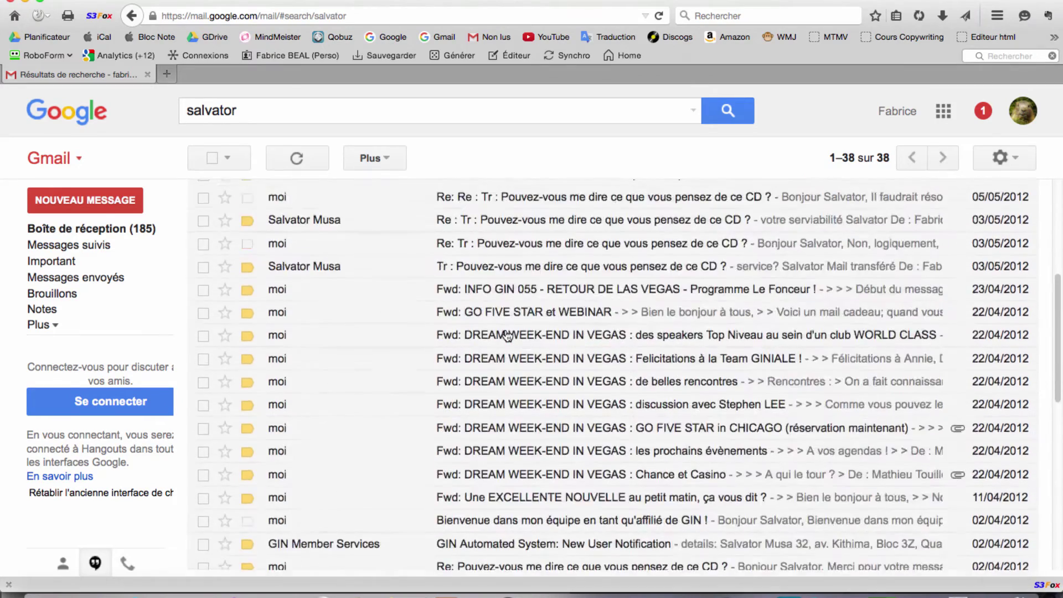
pyautogui.scroll(10, 507, 335)
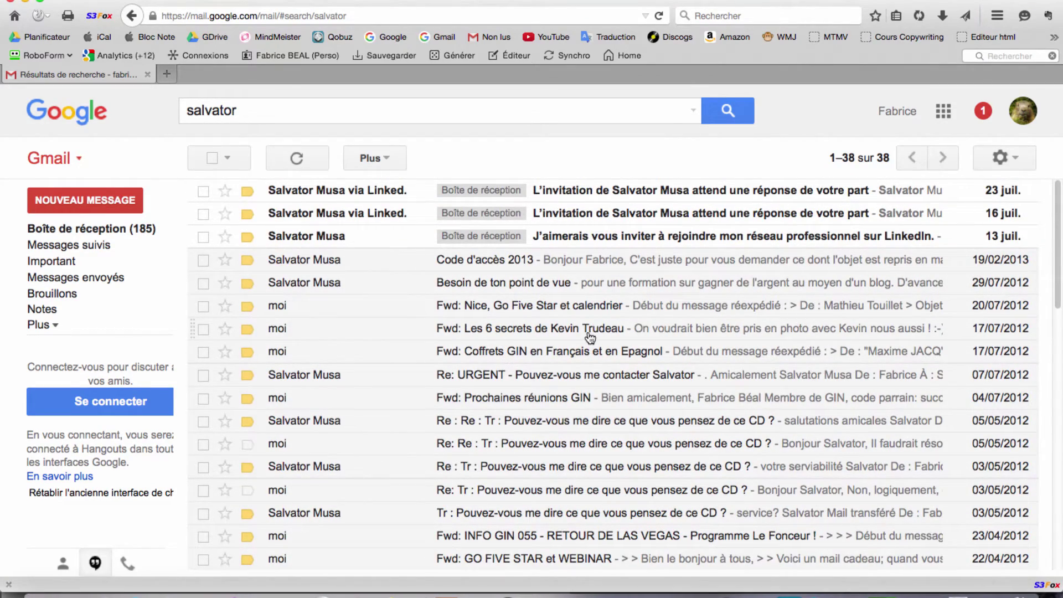
pyautogui.scroll(-8, 591, 337)
pyautogui.scroll(10, 590, 337)
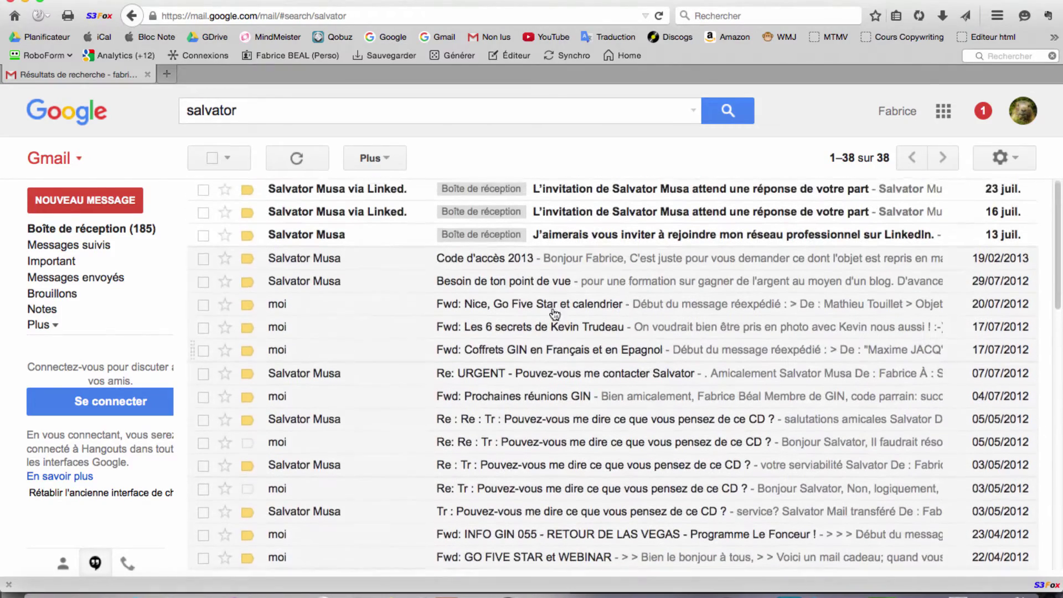
pyautogui.click(86, 227)
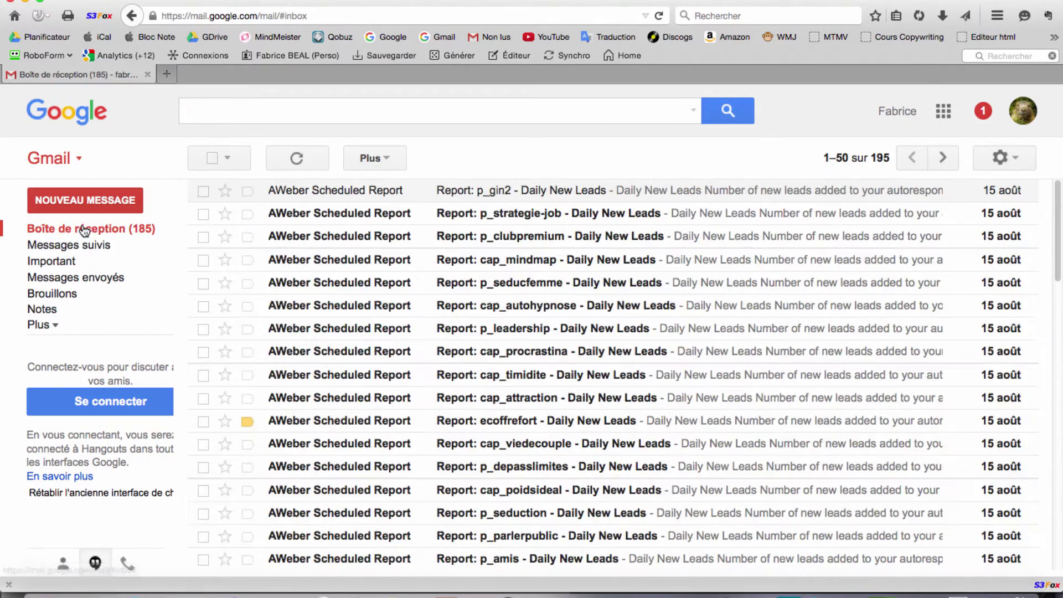
# Open the inbox message "Report: p_gin2 - Daily New Leads" and copy its sender name, AWeber Scheduled Report.
pyautogui.click(316, 109)
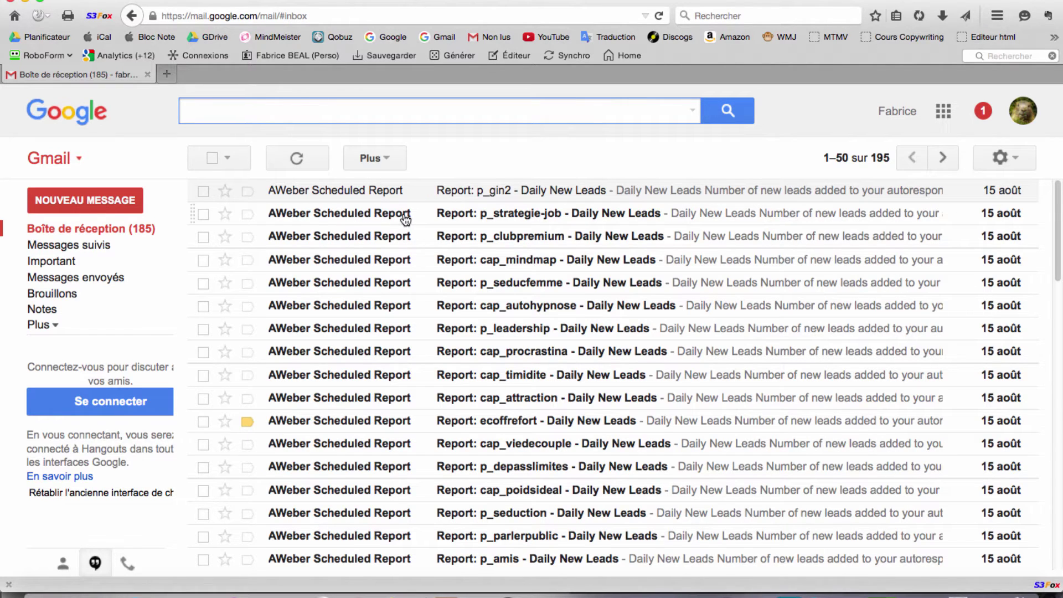
pyautogui.moveTo(404, 219)
pyautogui.moveTo(318, 199)
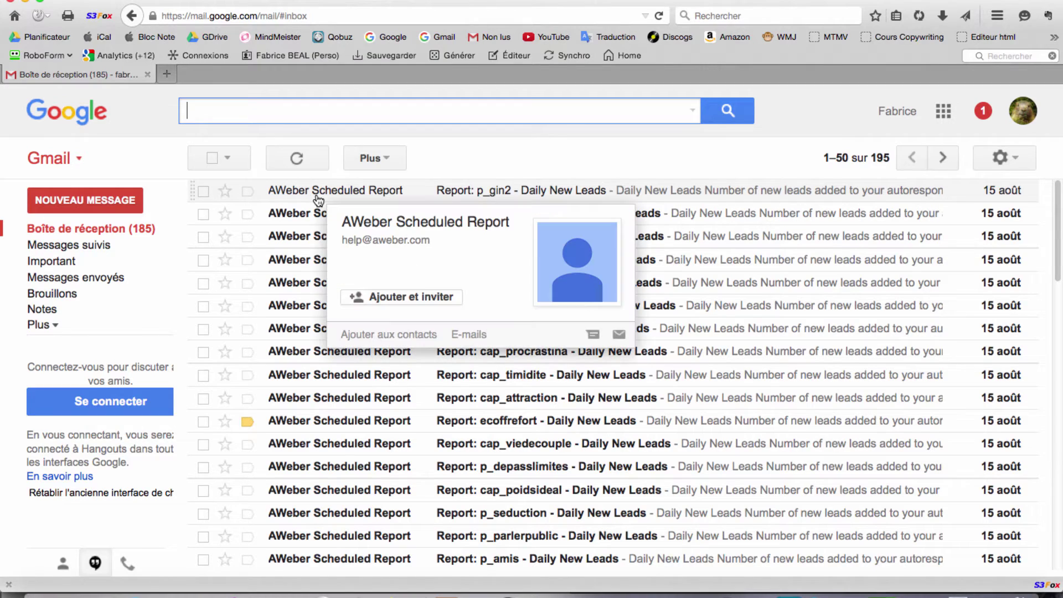
pyautogui.click(353, 192)
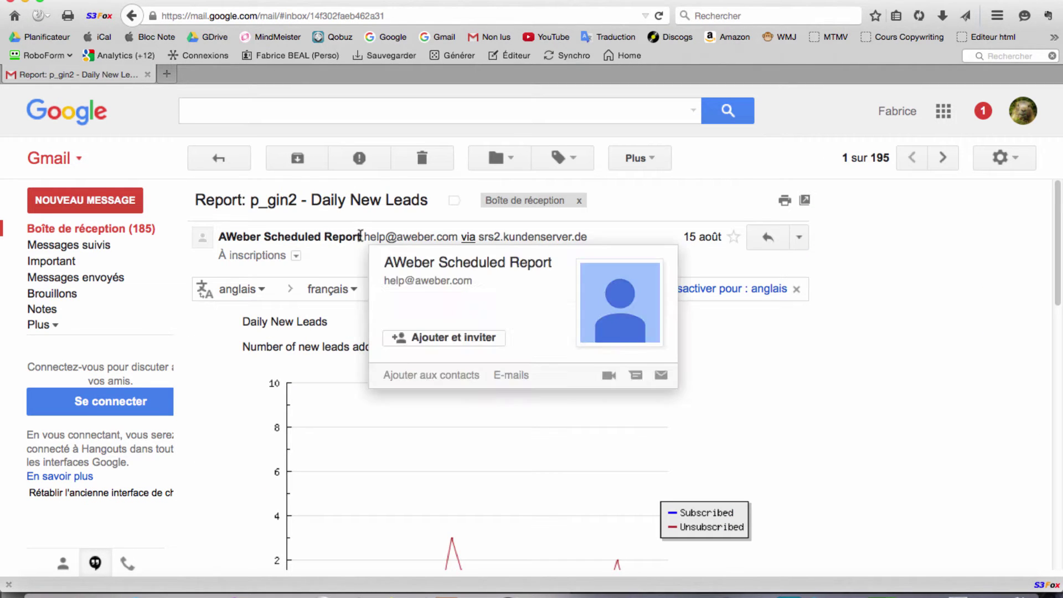
pyautogui.moveTo(364, 236); pyautogui.dragTo(219, 236)
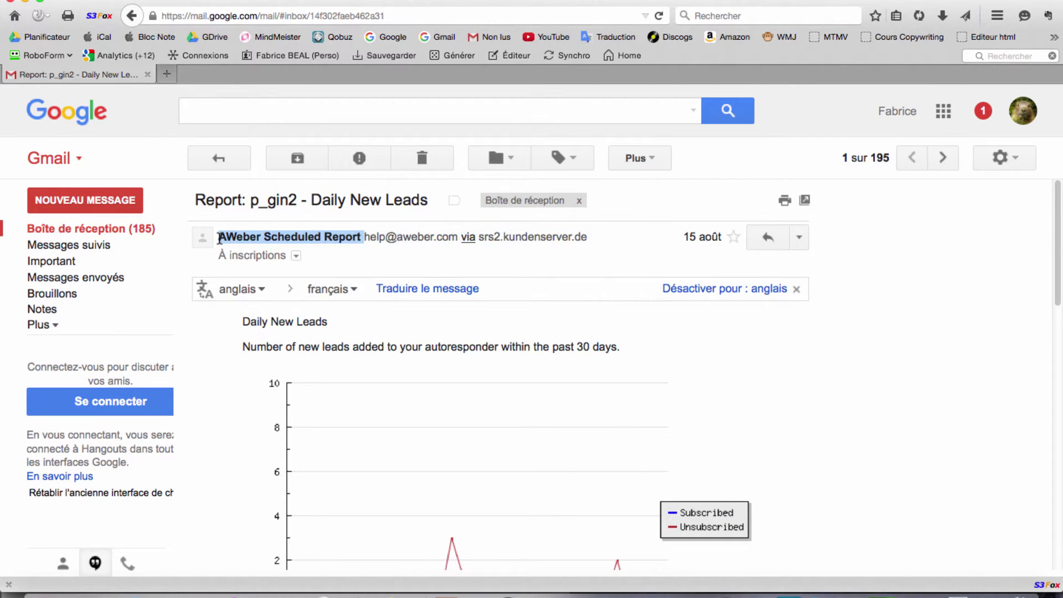
pyautogui.rightClick(255, 232)
pyautogui.click(274, 244)
# Search the mailbox for the copied sender name, AWeber Scheduled Report.
pyautogui.click(230, 115)
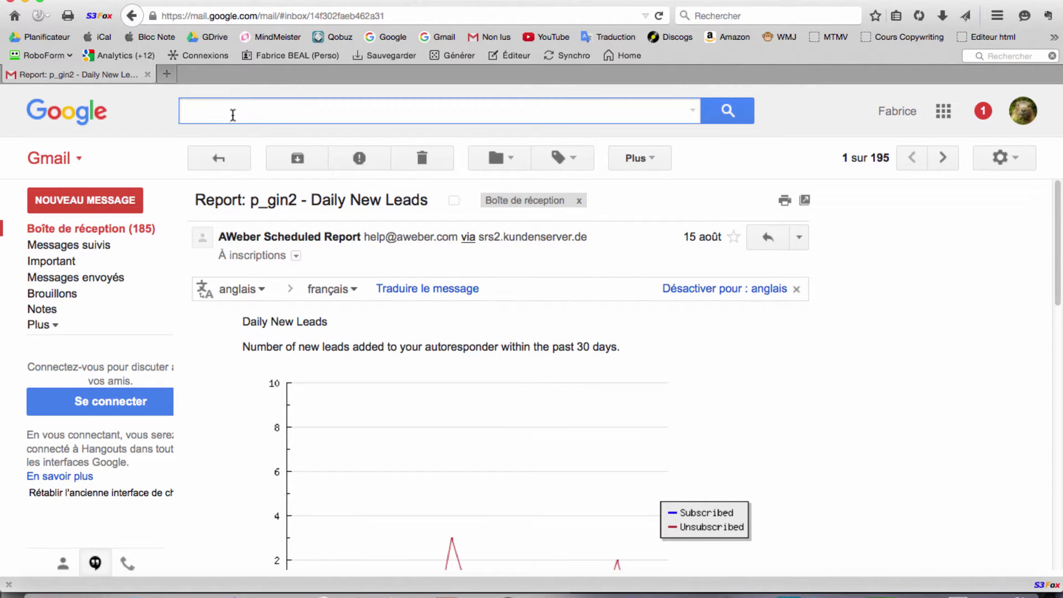
pyautogui.rightClick(232, 114)
pyautogui.click(266, 175)
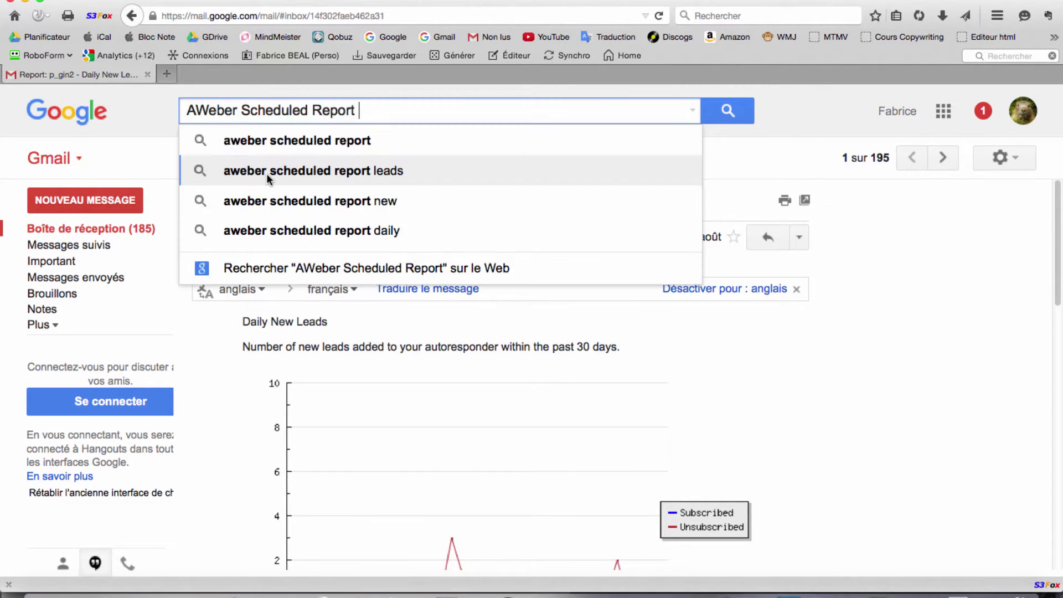
pyautogui.press('Return')
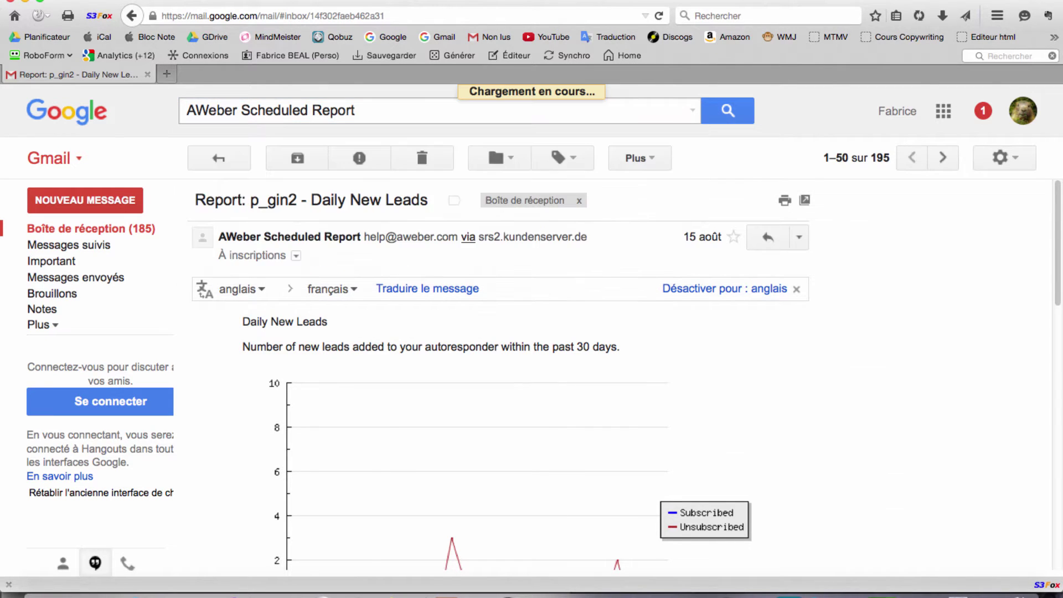
# Examine the list of AWeber Scheduled Report messages found, including their dates and the number of matches.
pyautogui.scroll(-3, 499, 269)
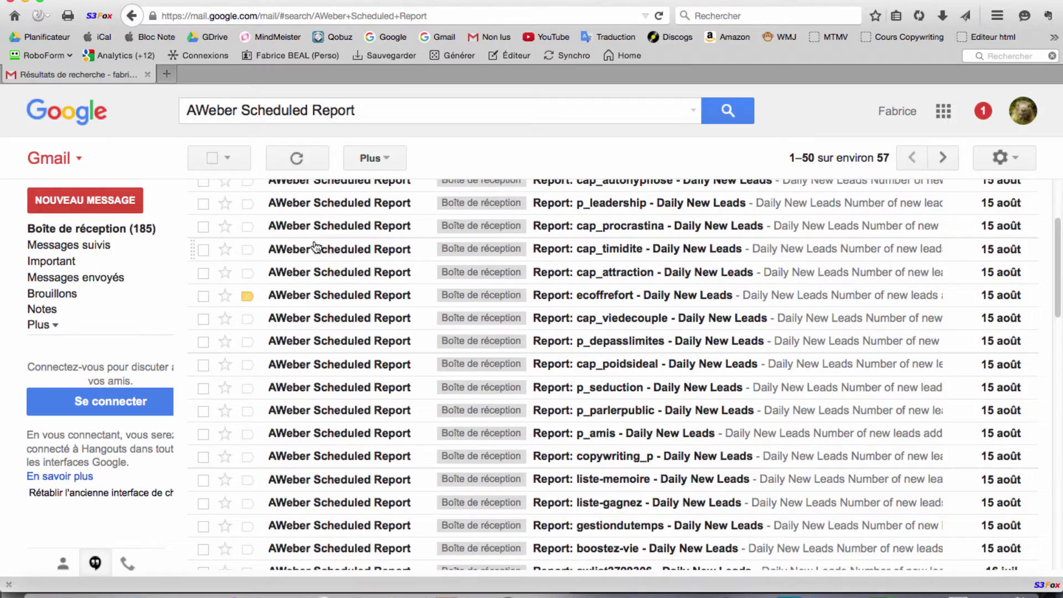
pyautogui.scroll(-4, 418, 251)
pyautogui.scroll(-10, 415, 244)
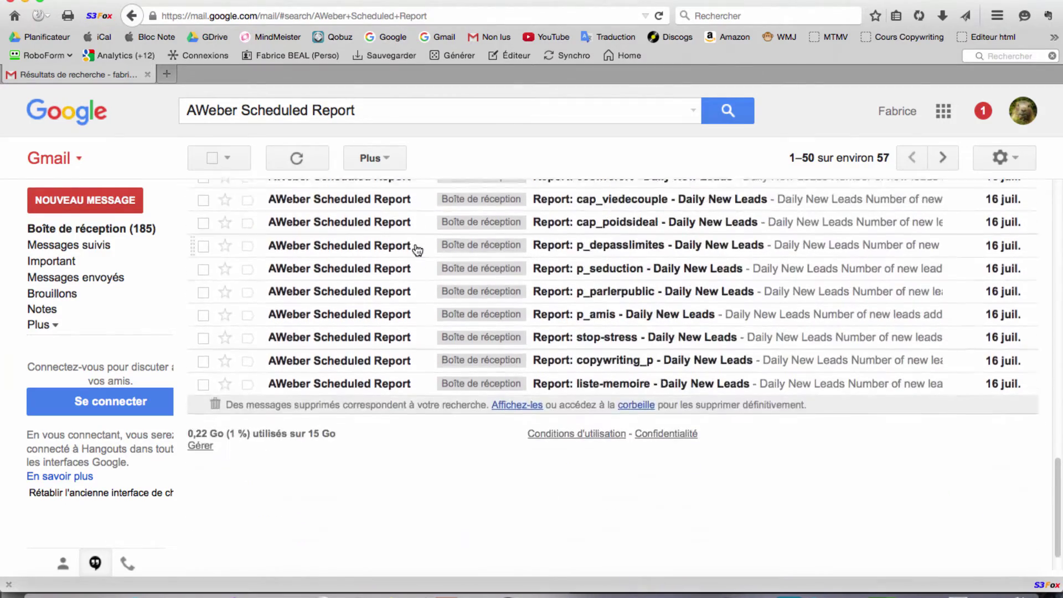
pyautogui.scroll(8, 432, 277)
pyautogui.scroll(-5, 443, 308)
pyautogui.scroll(5, 443, 307)
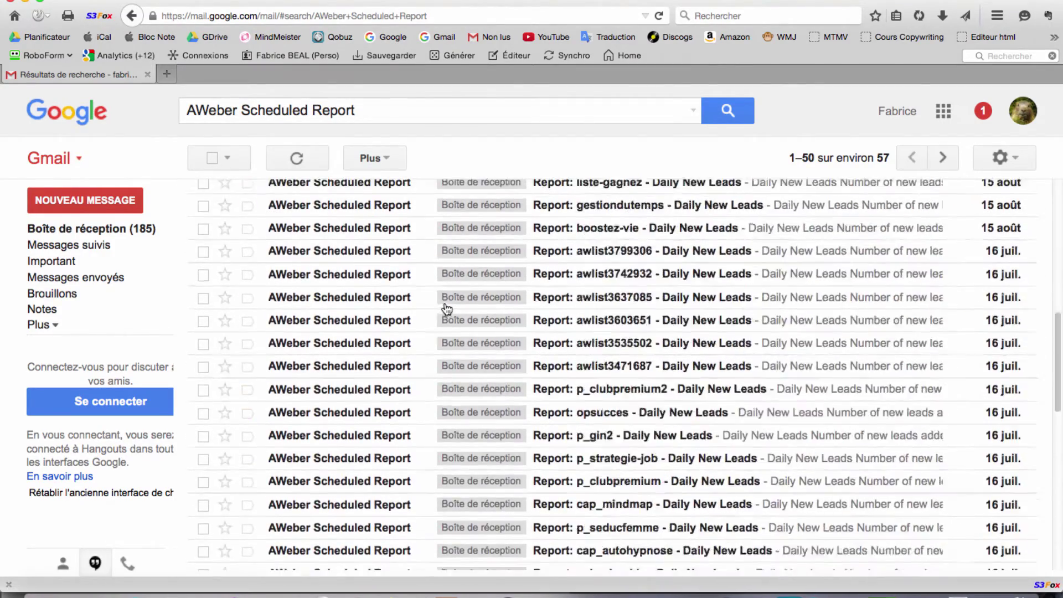
pyautogui.scroll(-5, 498, 288)
pyautogui.scroll(7, 310, 308)
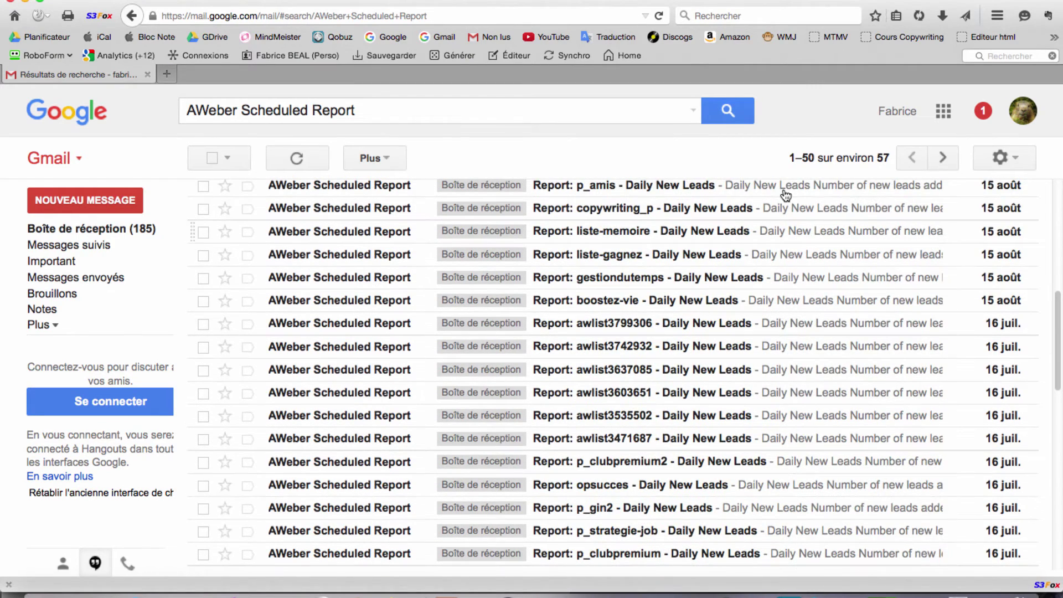
pyautogui.moveTo(821, 165)
pyautogui.scroll(6, 417, 254)
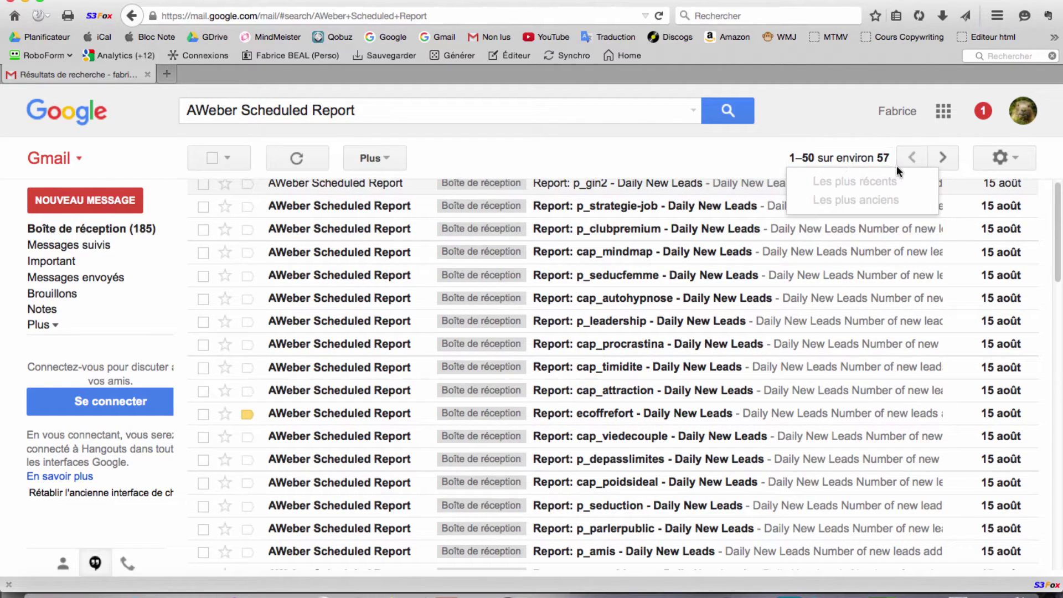
pyautogui.moveTo(887, 164)
pyautogui.scroll(1, 494, 288)
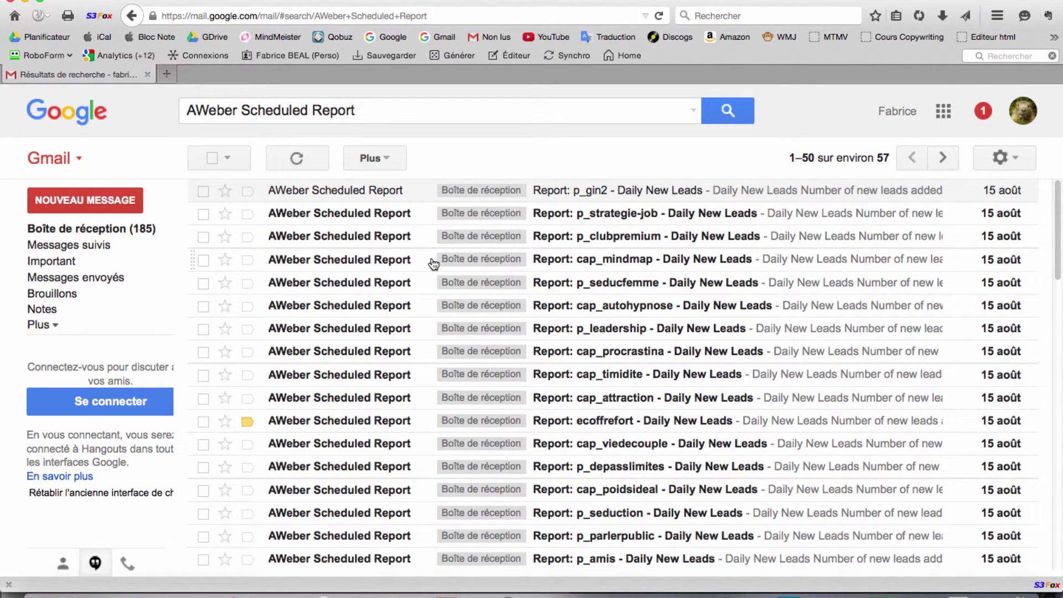
pyautogui.scroll(-5, 473, 302)
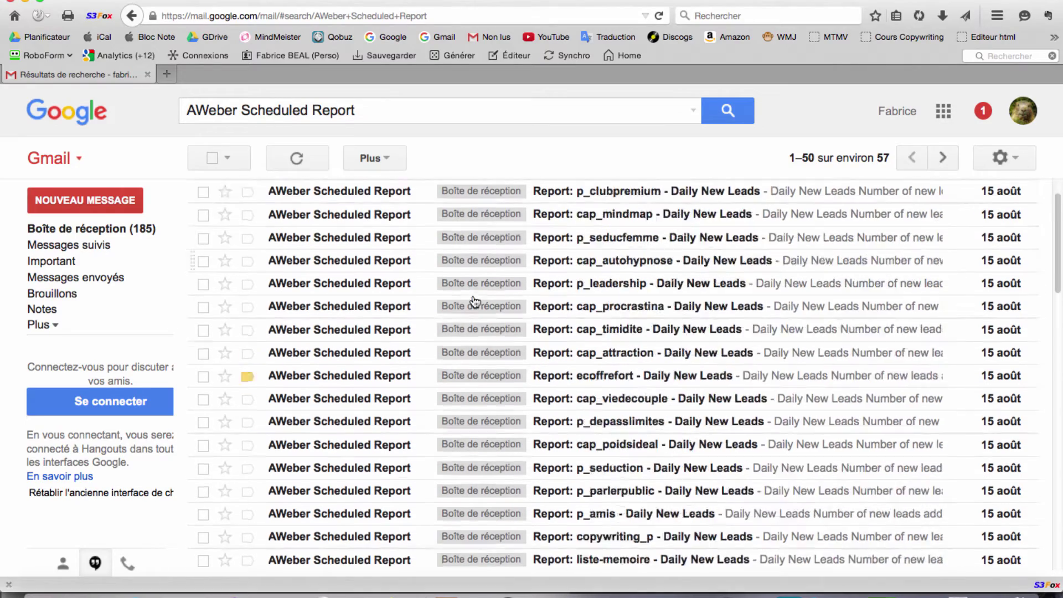
pyautogui.scroll(5, 475, 302)
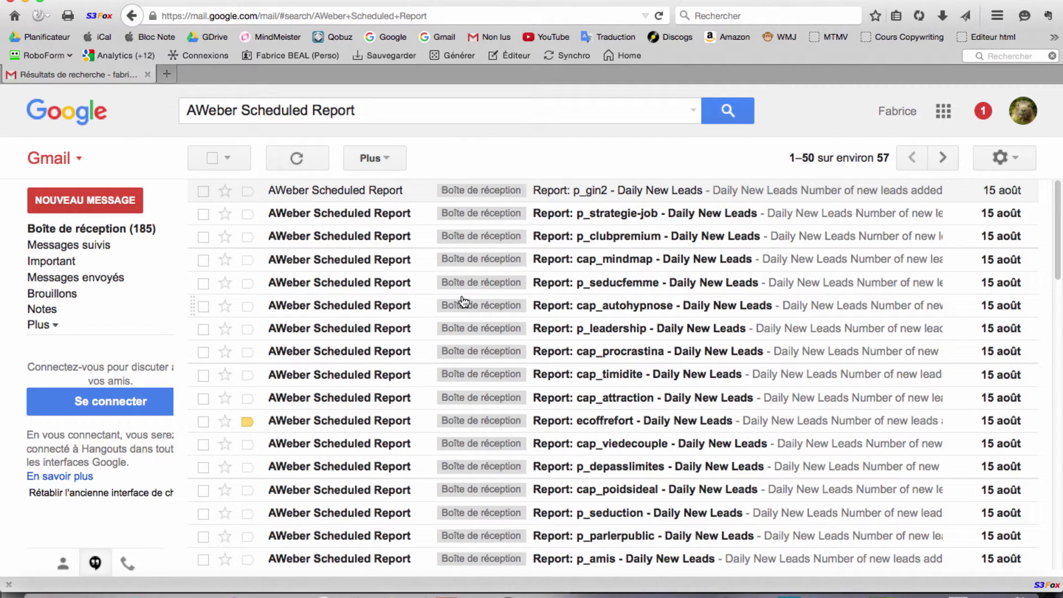
# View the "Report: p_strategie-job - Daily New Leads" message from the results, and return to the inbox list.
pyautogui.click(357, 218)
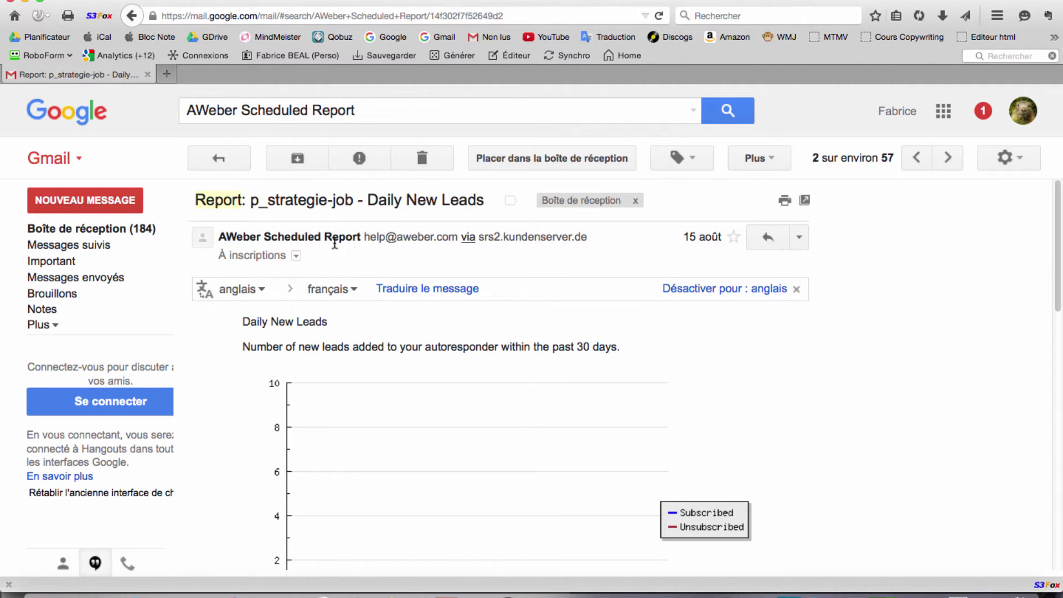
pyautogui.click(118, 229)
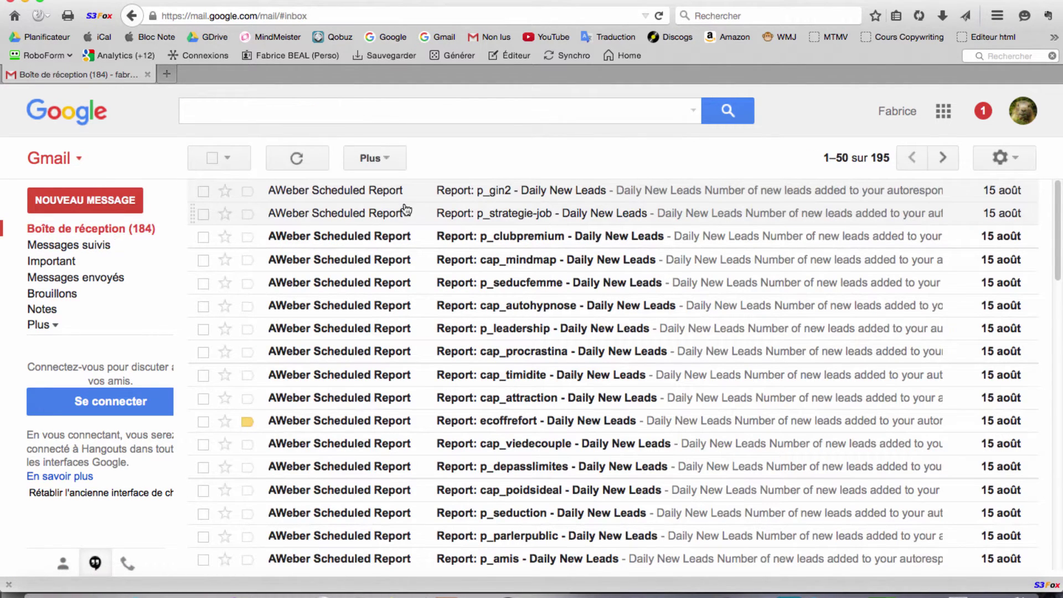
pyautogui.scroll(-3, 408, 207)
pyautogui.scroll(3, 388, 191)
# Search the mailbox for the Affiliation Explosive sender's first name and look over the matching messages.
pyautogui.click(316, 111)
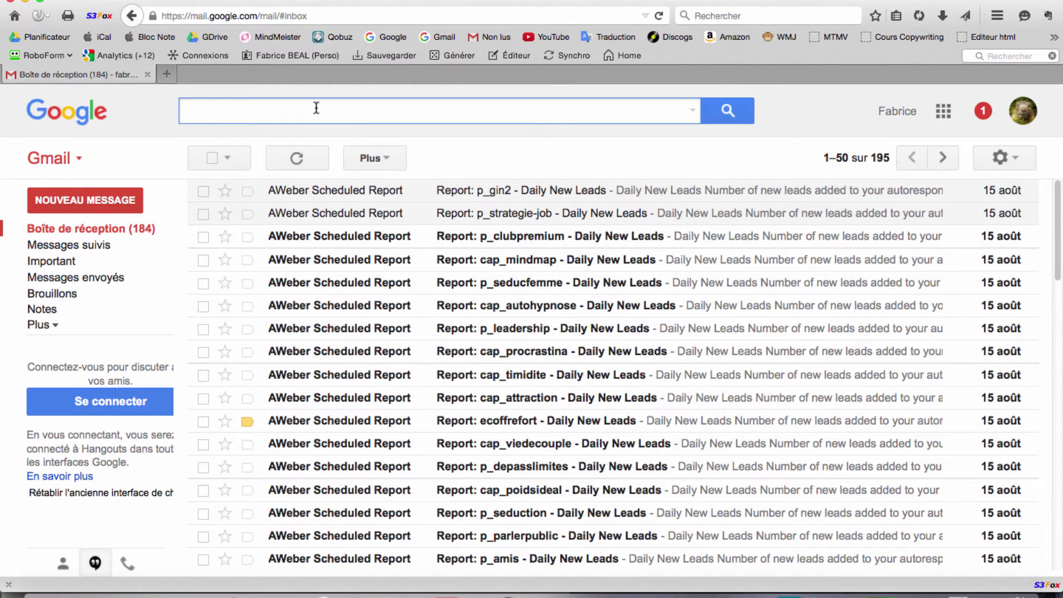
pyautogui.write('fabrice')
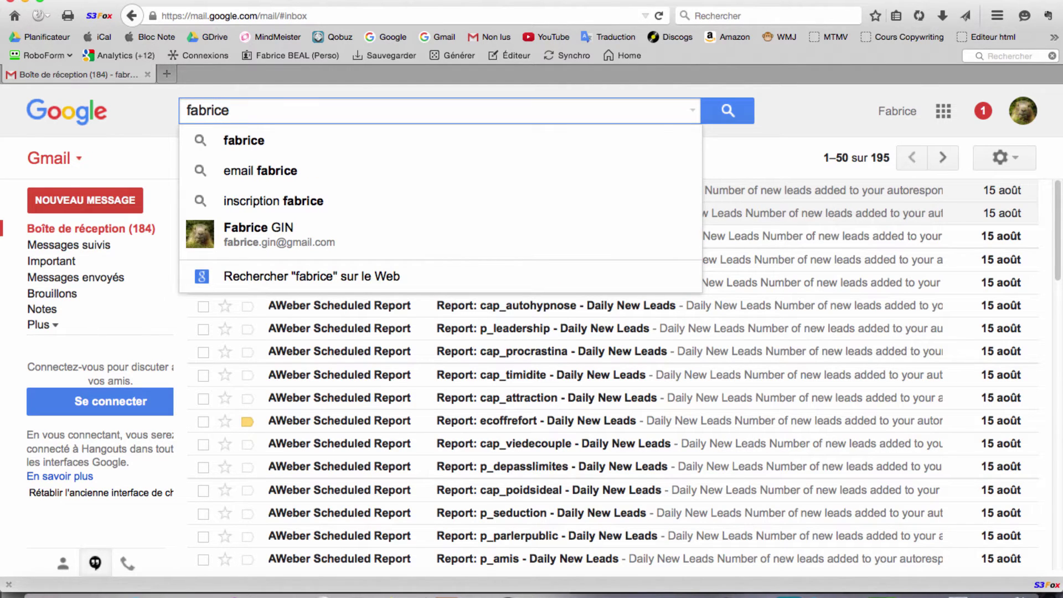
pyautogui.press('Return')
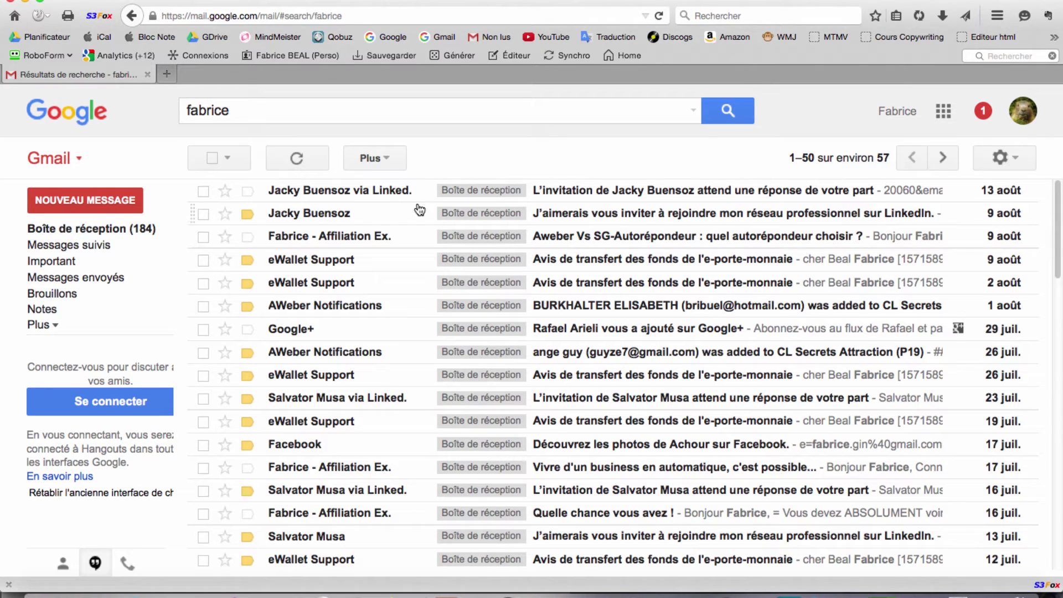
pyautogui.scroll(-1, 348, 231)
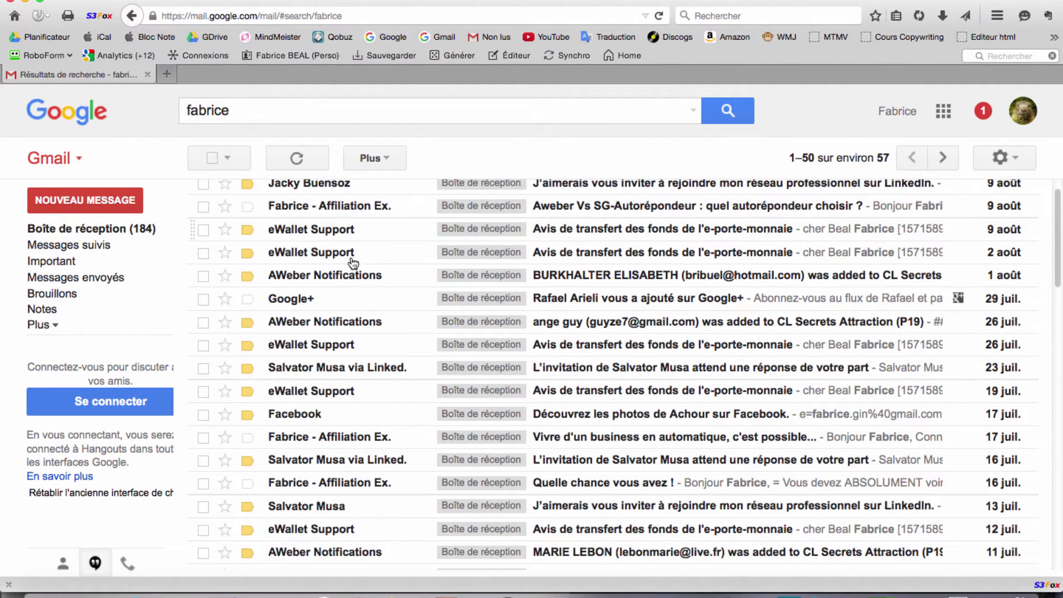
pyautogui.scroll(1, 345, 260)
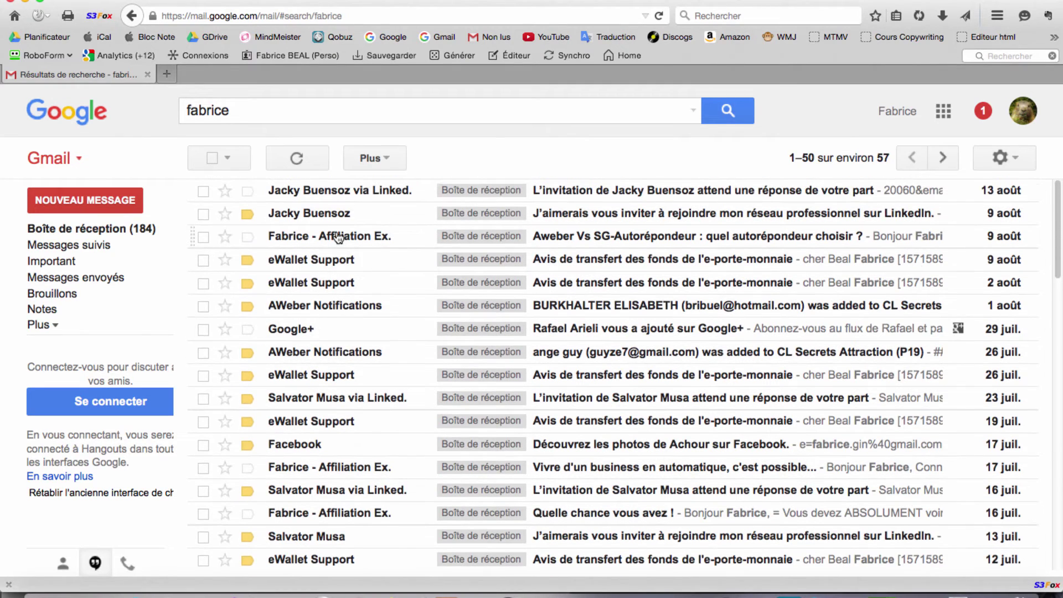
# Open the message "Aweber Vs SG-Autorépondeur : quel autorépondeur choisir ?" and copy the sender's email address from its header.
pyautogui.click(338, 236)
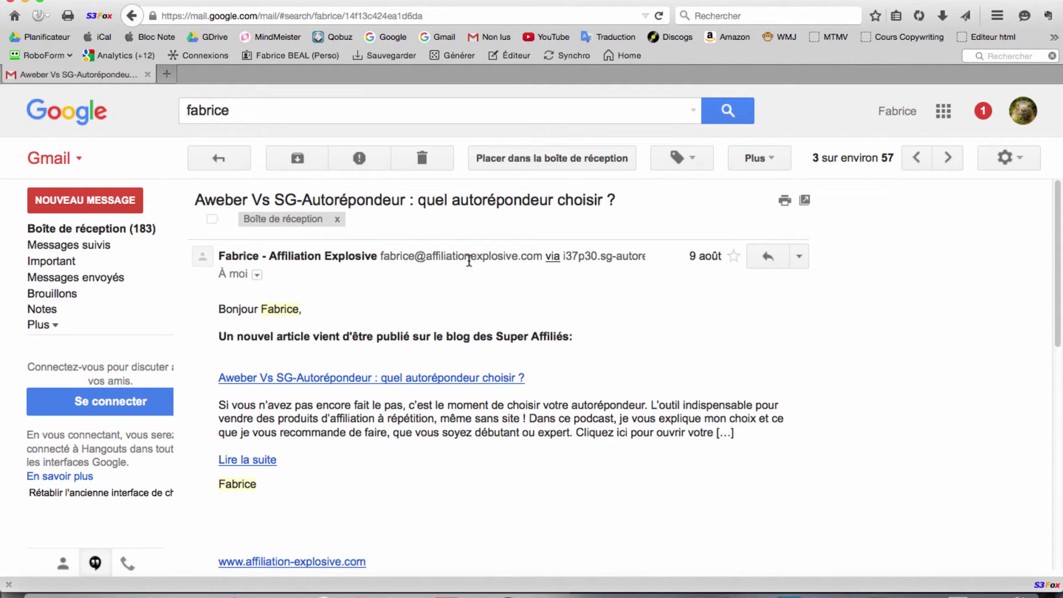
pyautogui.click(219, 158)
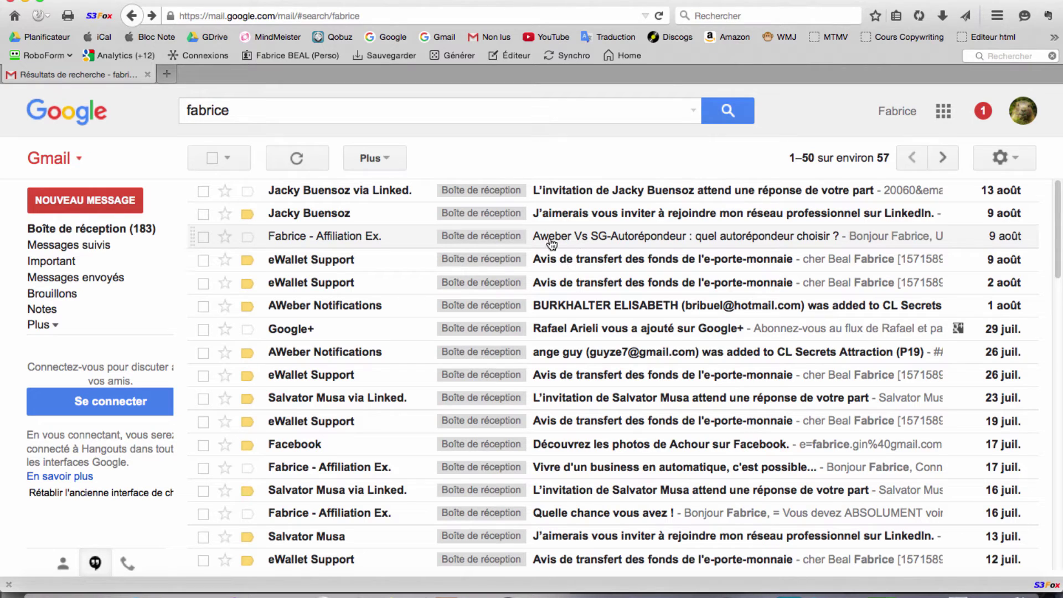
pyautogui.click(550, 240)
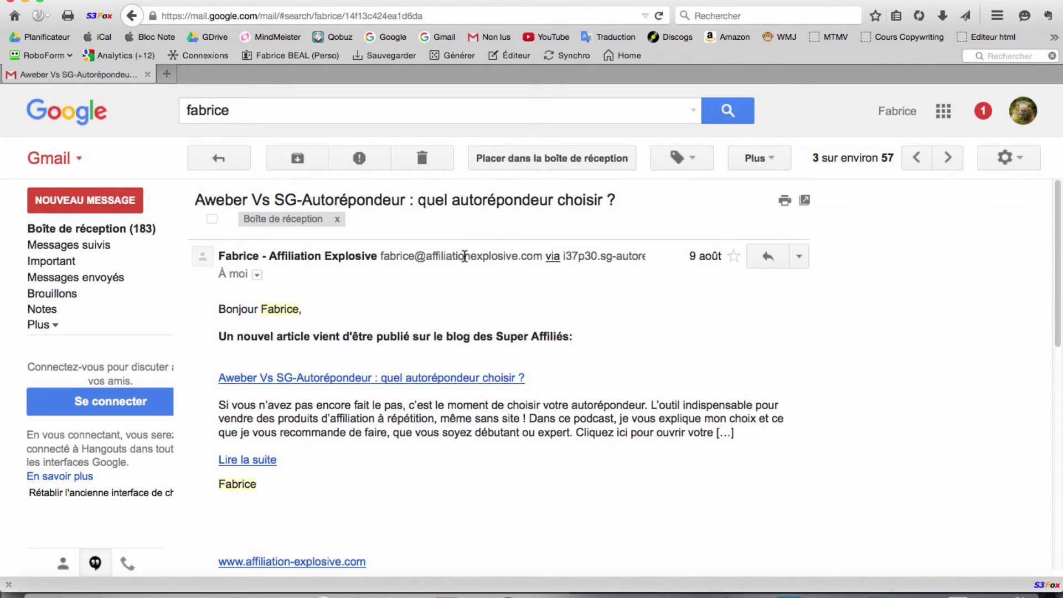
pyautogui.moveTo(542, 258); pyautogui.dragTo(378, 254)
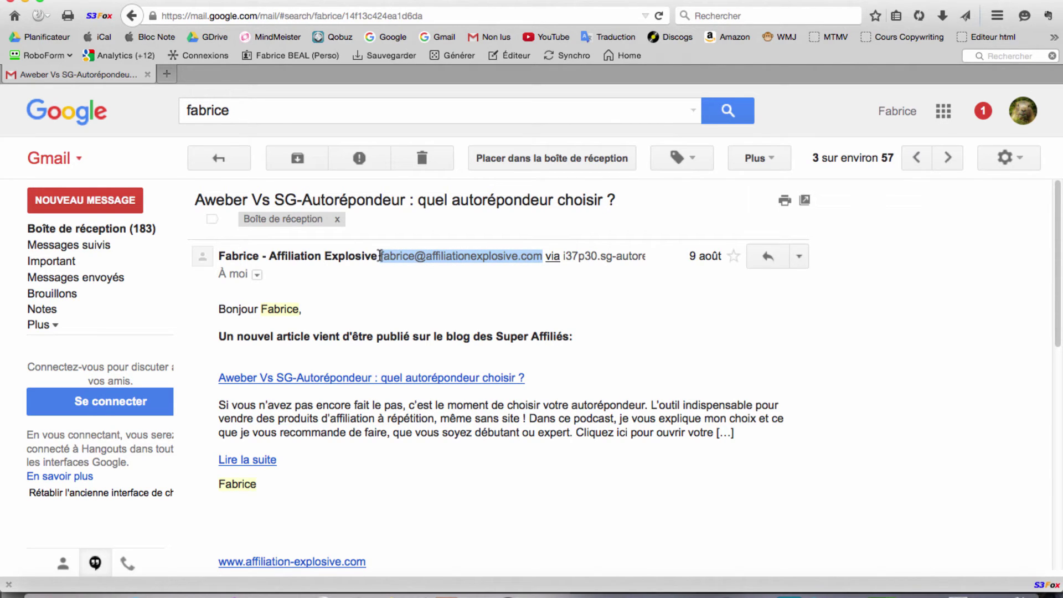
pyautogui.rightClick(413, 255)
pyautogui.click(447, 264)
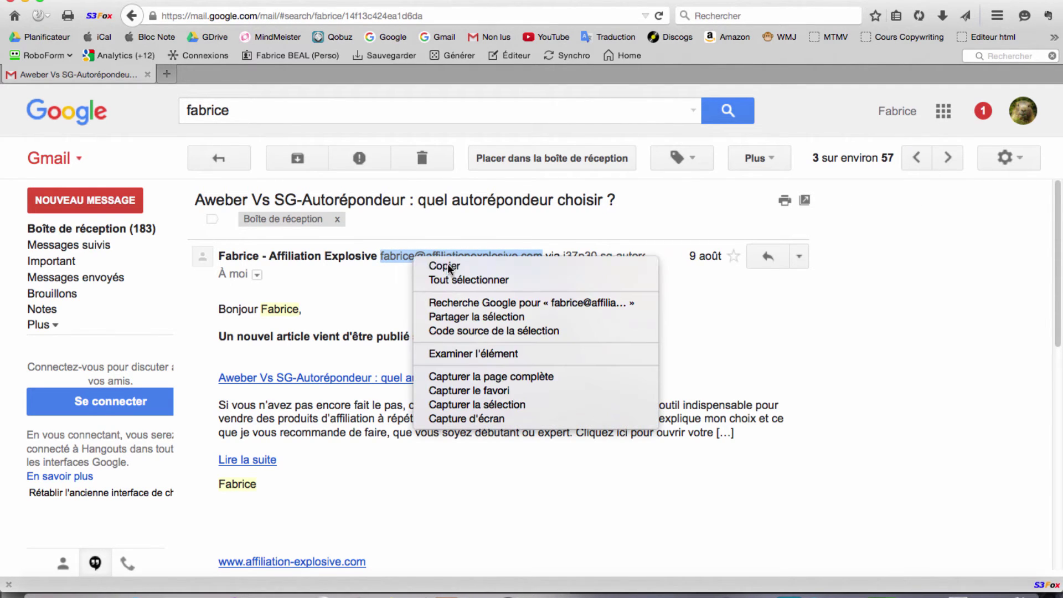
# Search the mailbox for the copied Affiliation Explosive sender's email address and look over the matching messages.
pyautogui.doubleClick(243, 109)
pyautogui.rightClick(218, 112)
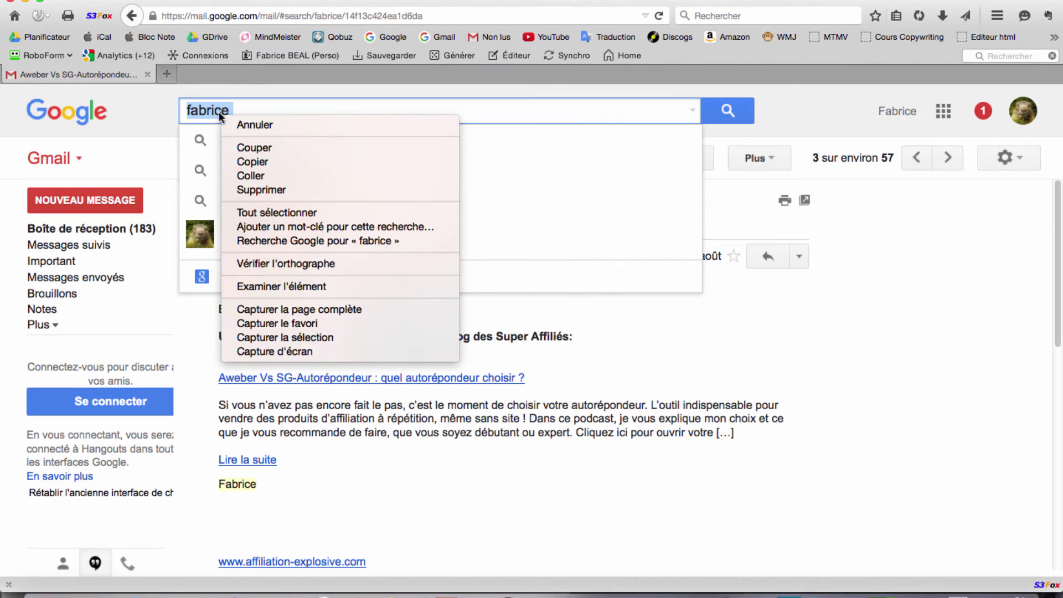
pyautogui.click(271, 175)
pyautogui.press('Return')
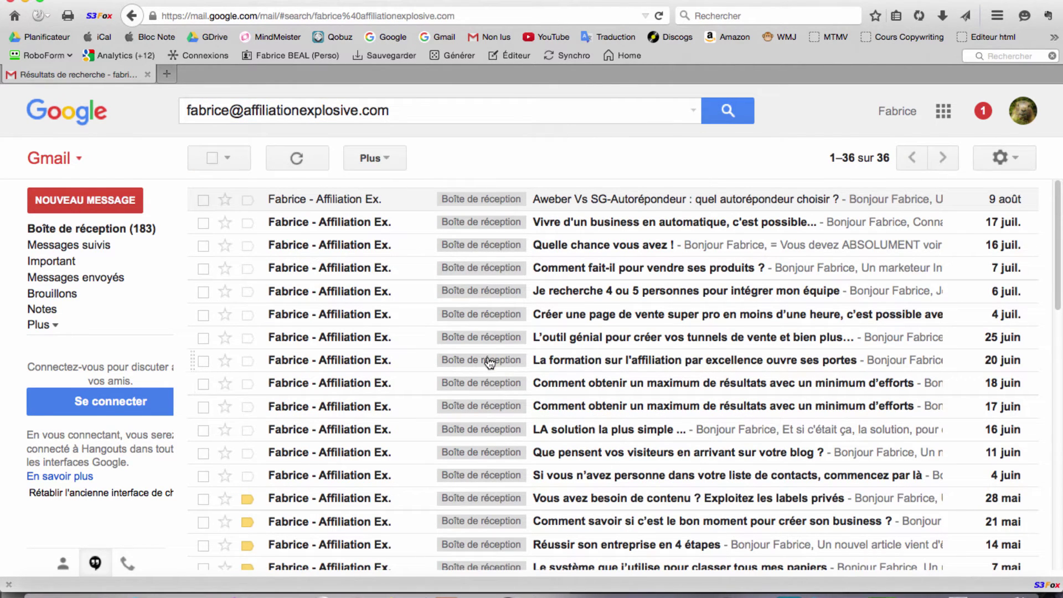
pyautogui.scroll(-10, 580, 389)
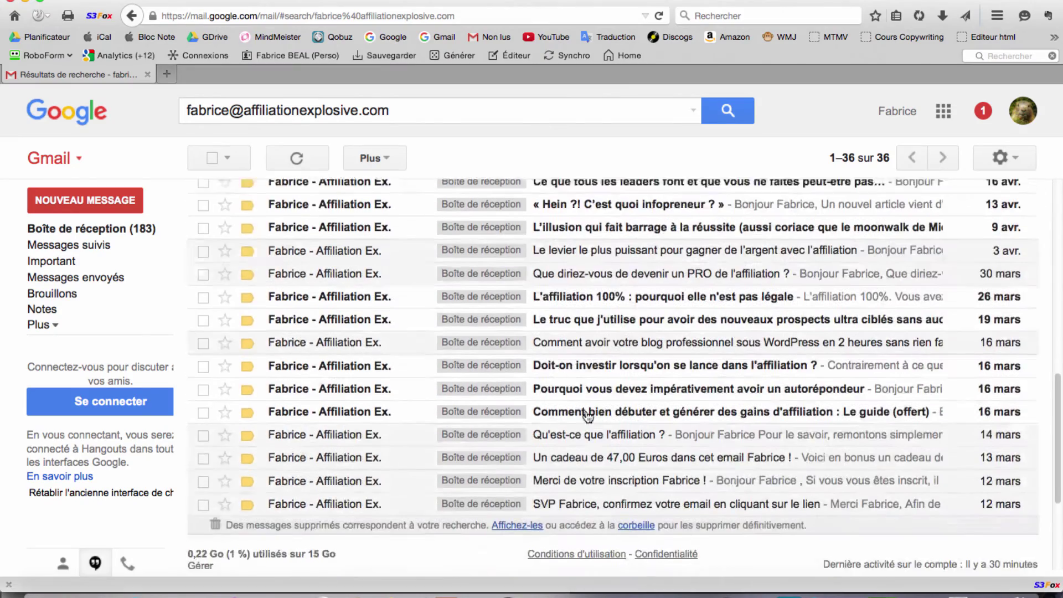
pyautogui.scroll(10, 451, 430)
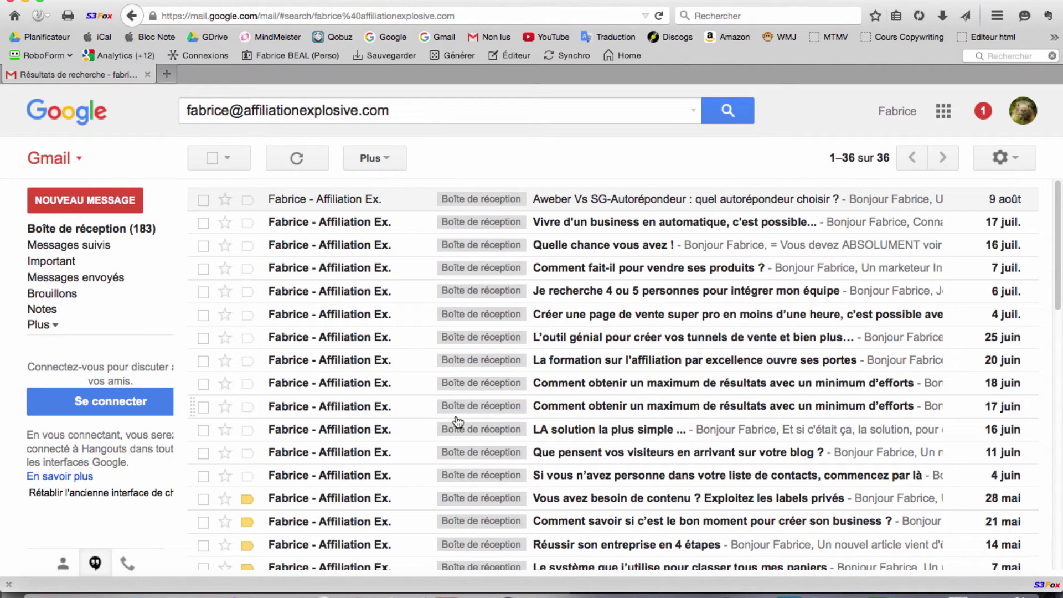
# Review the searched email address and examine that sender's messages through to the oldest ones.
pyautogui.click(259, 111)
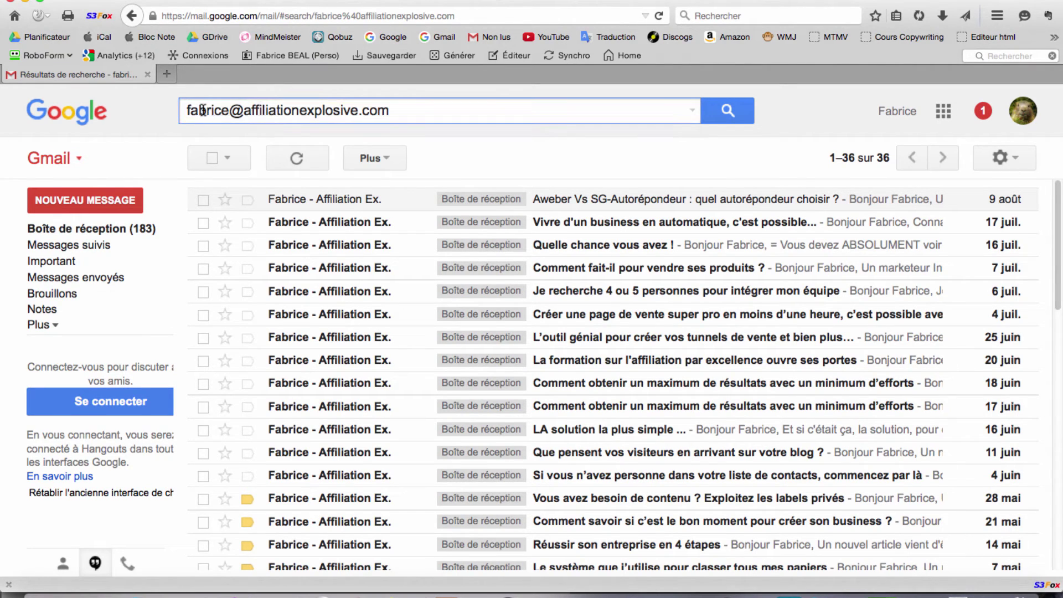
pyautogui.moveTo(203, 111); pyautogui.dragTo(500, 111)
pyautogui.click(411, 112)
pyautogui.scroll(-6, 520, 277)
pyautogui.scroll(1, 516, 303)
pyautogui.scroll(-4, 516, 303)
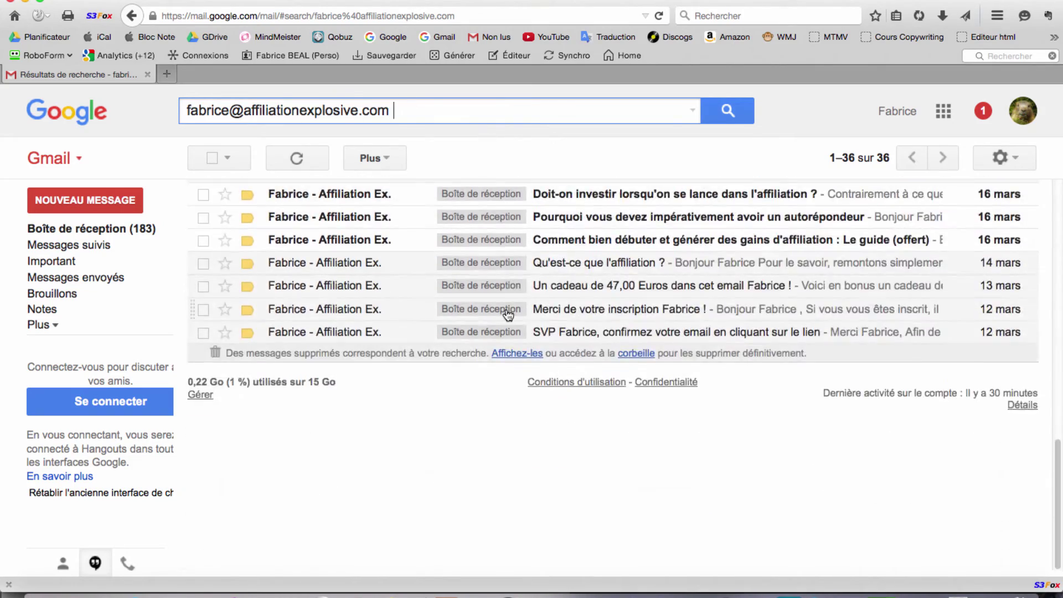
pyautogui.scroll(15, 517, 311)
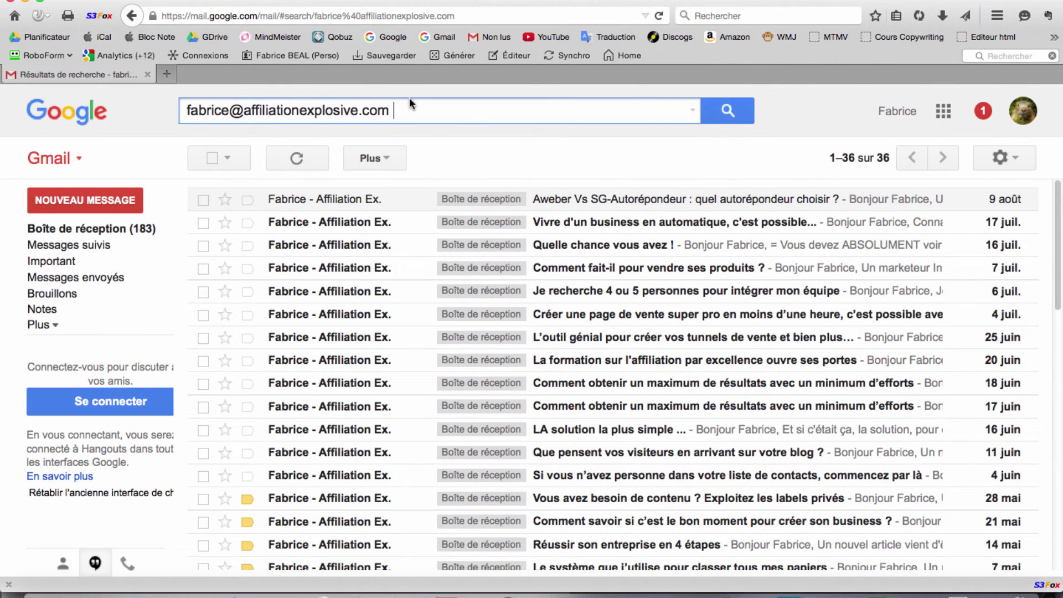
# Clear the sender's email address from the mail search.
pyautogui.tripleClick(346, 113)
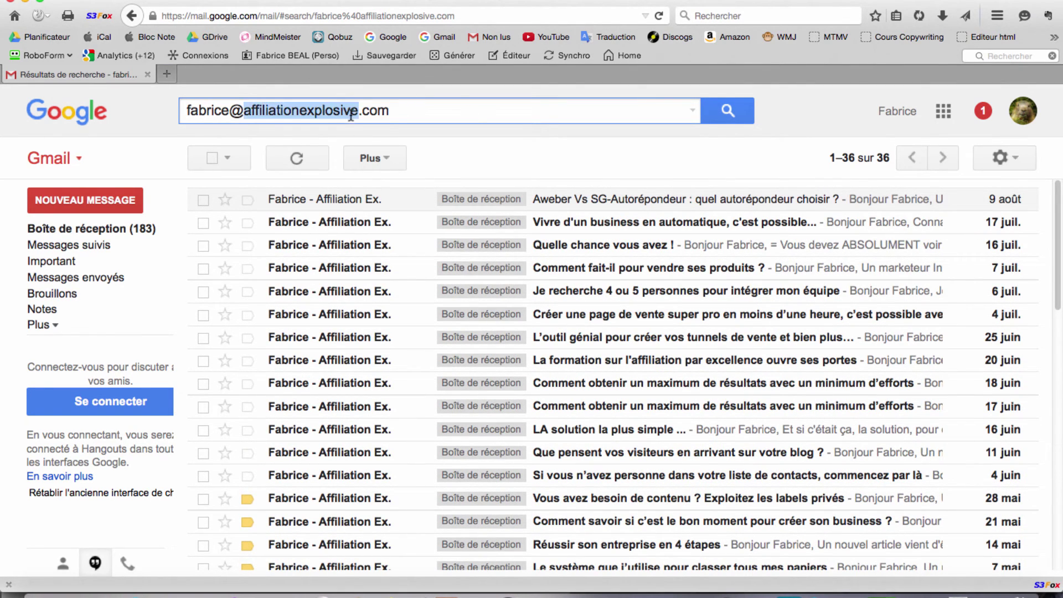
pyautogui.press('BackSpace')
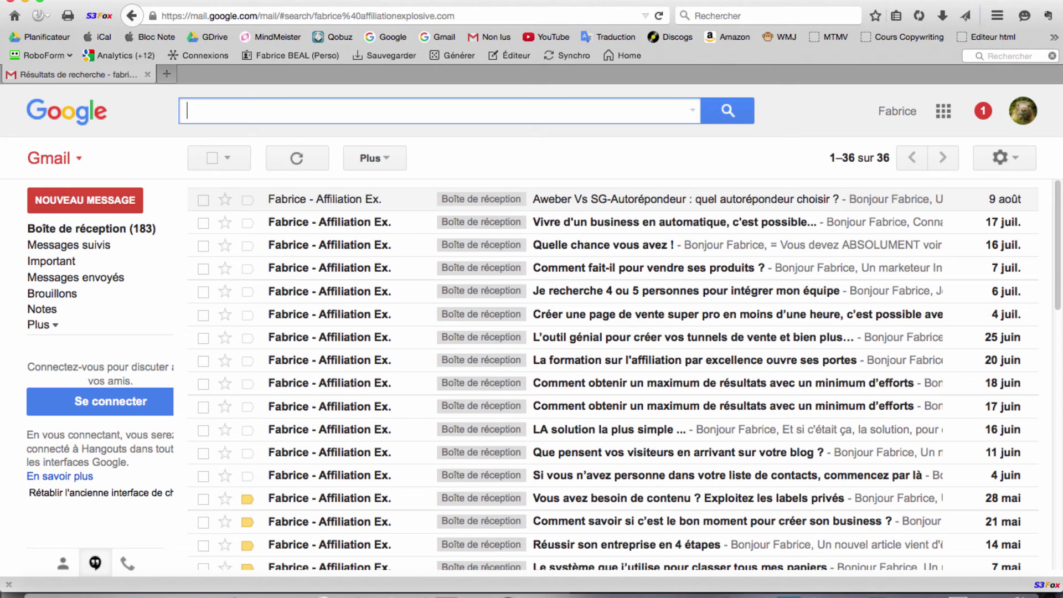
pyautogui.write('facture')
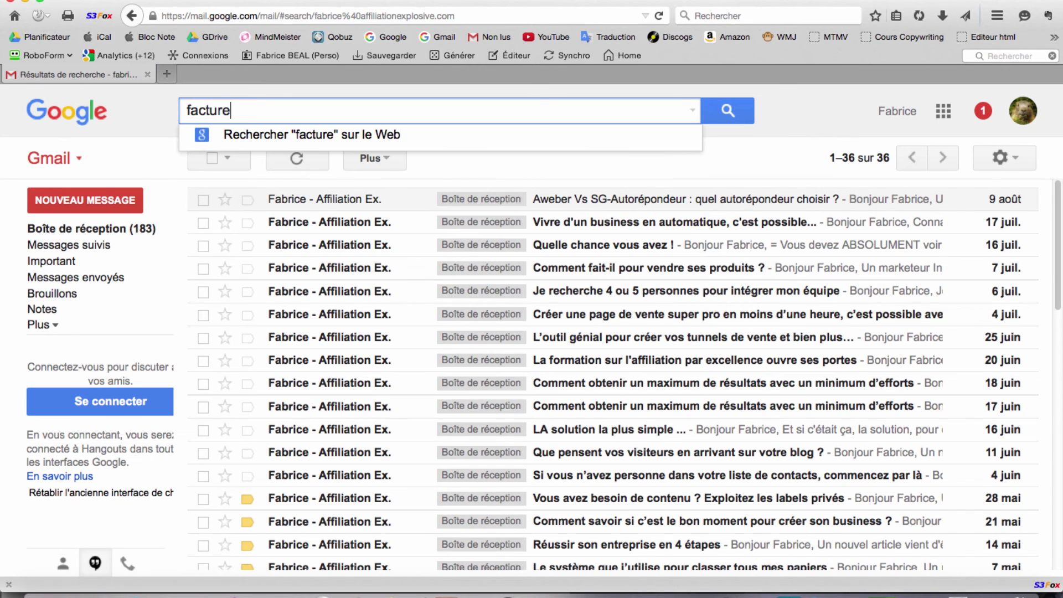
pyautogui.press('BackSpace')
pyautogui.press('BackSpace')
pyautogui.press('BackSpace')
pyautogui.press('BackSpace')
pyautogui.press('BackSpace')
pyautogui.press('BackSpace')
pyautogui.press('BackSpace')
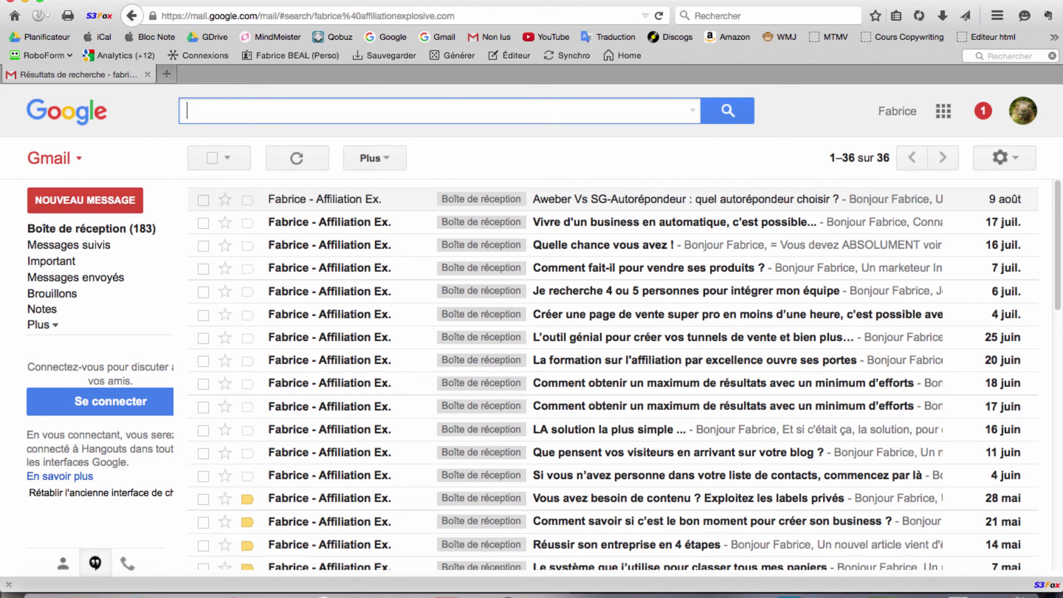
# Search the mailbox for "edf" and look over the matching messages.
pyautogui.write('edf')
pyautogui.press('Return')
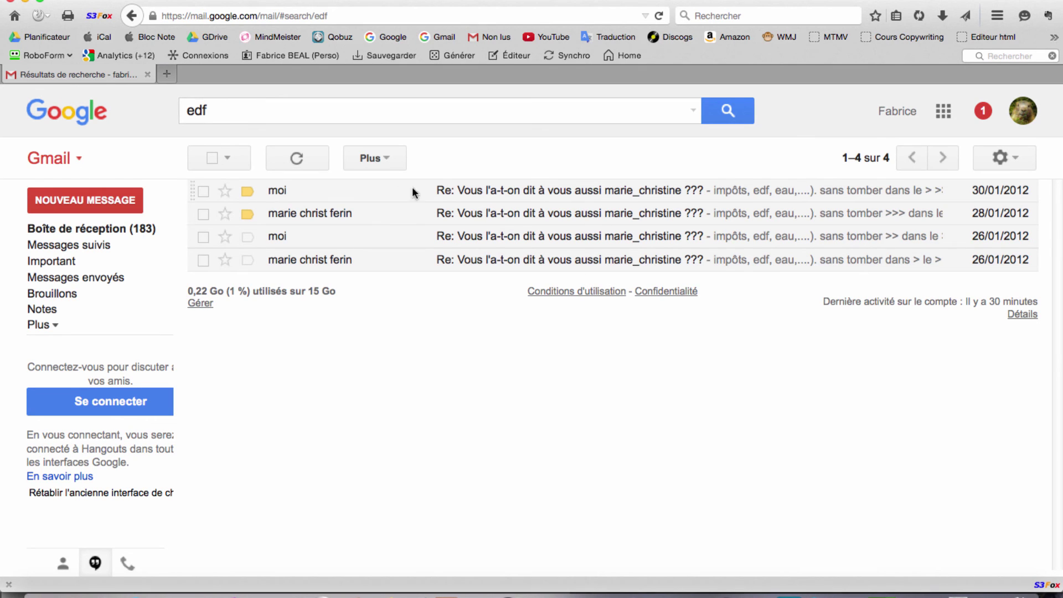
pyautogui.click(254, 114)
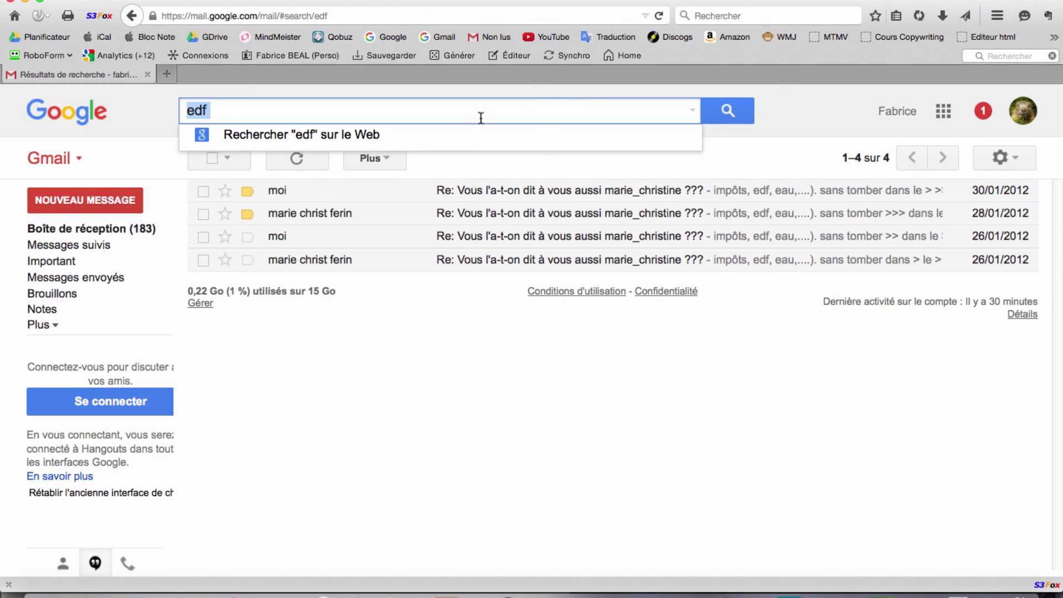
pyautogui.click(451, 111)
pyautogui.click(556, 355)
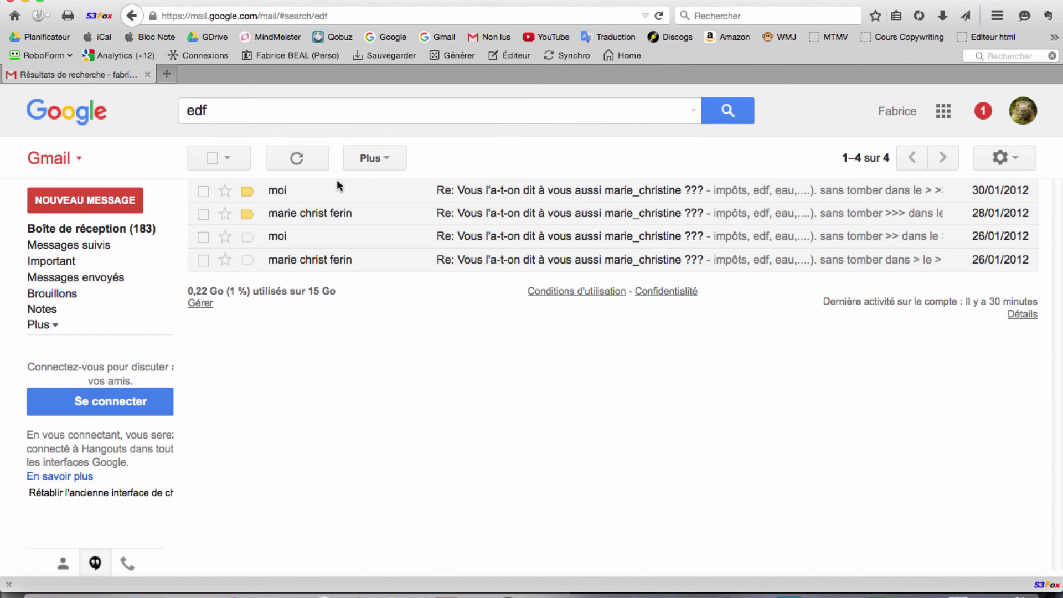